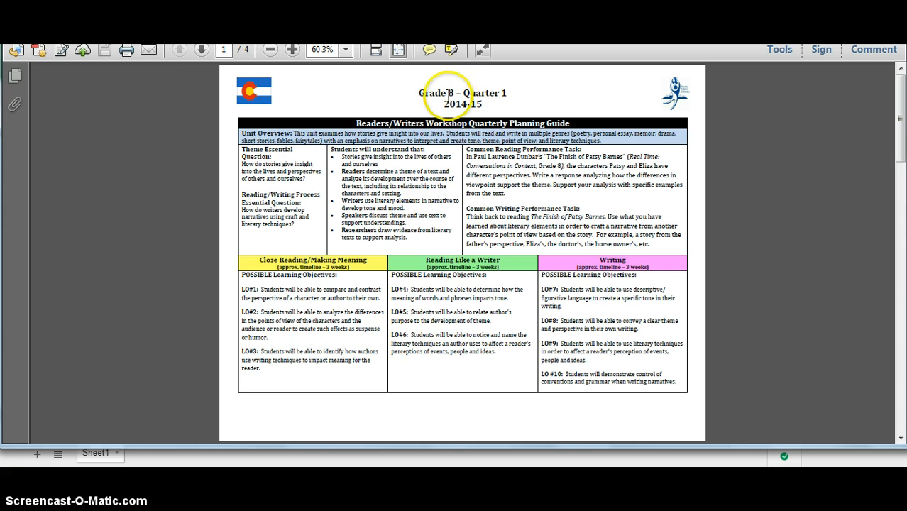
Step: Review pages 2–3 of the Grade 8 Quarter 1 planning guide, ending on page 2's standards, then switch to the spreadsheet
click(900, 437)
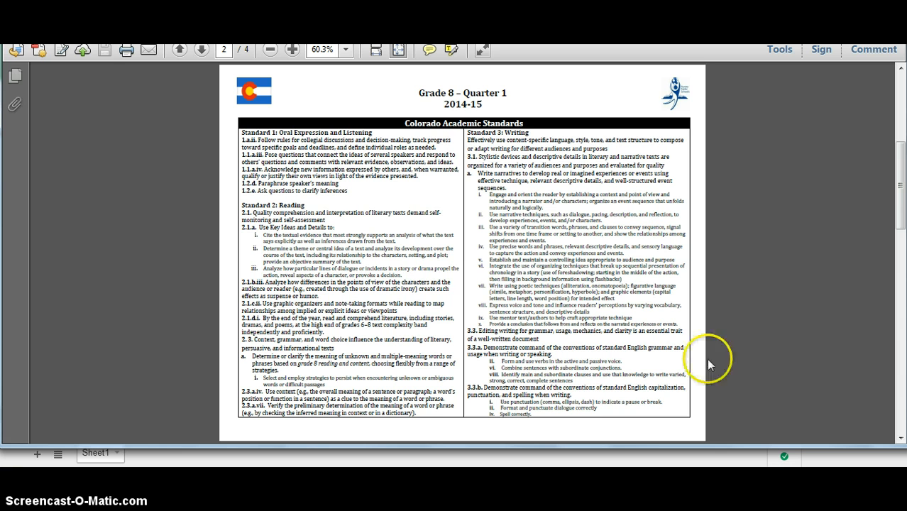
click(900, 437)
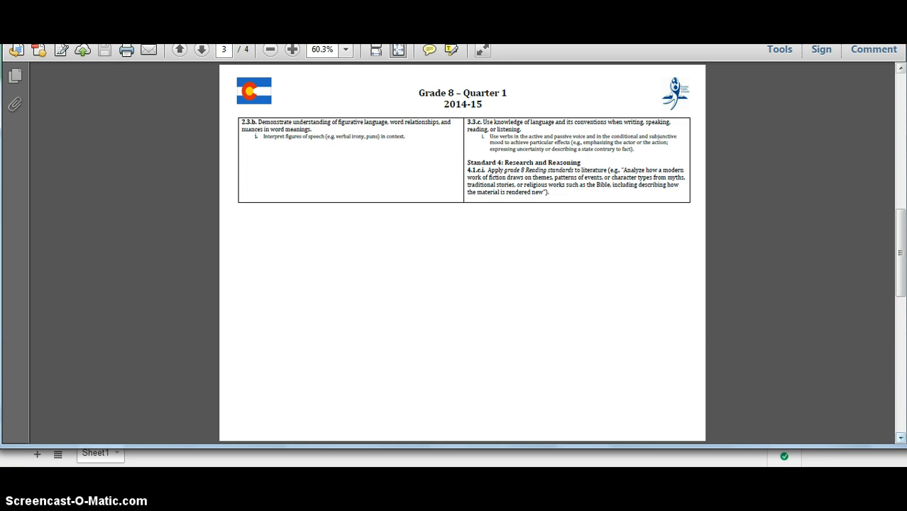
click(900, 69)
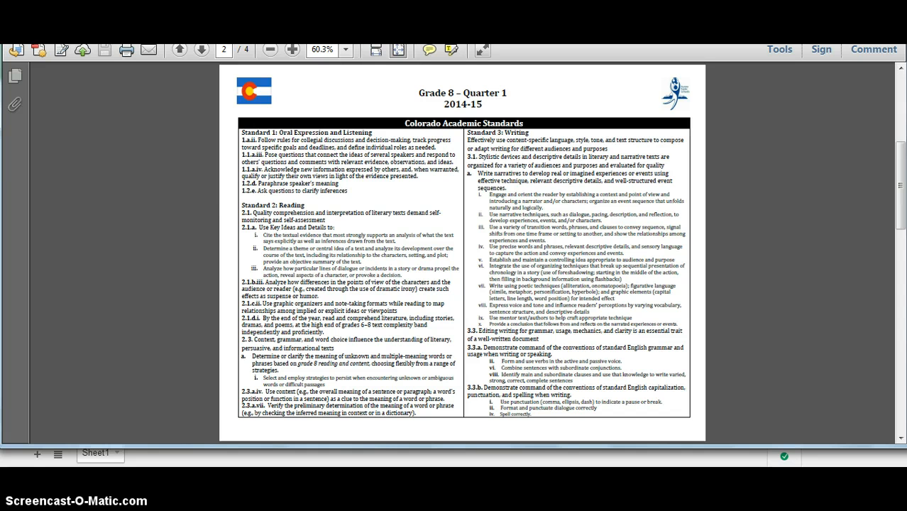
key(alt+Tab)
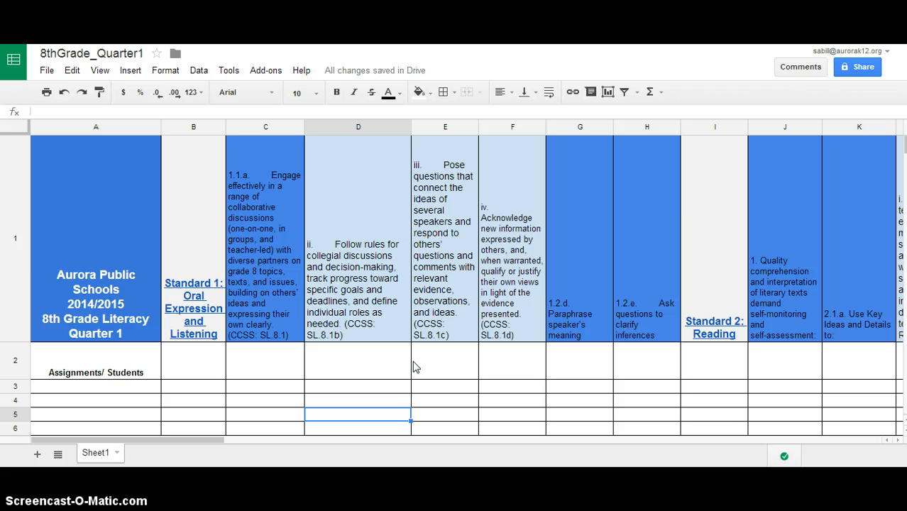
click(96, 386)
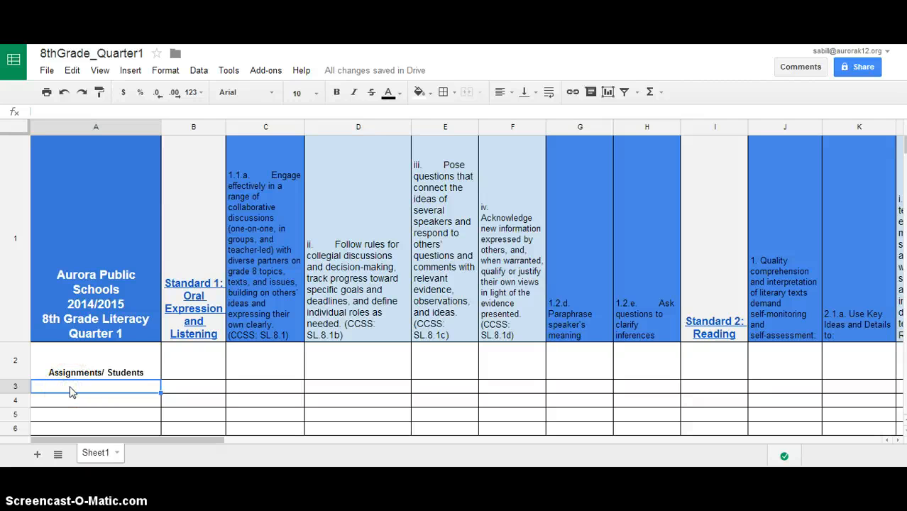
text(Assignment)
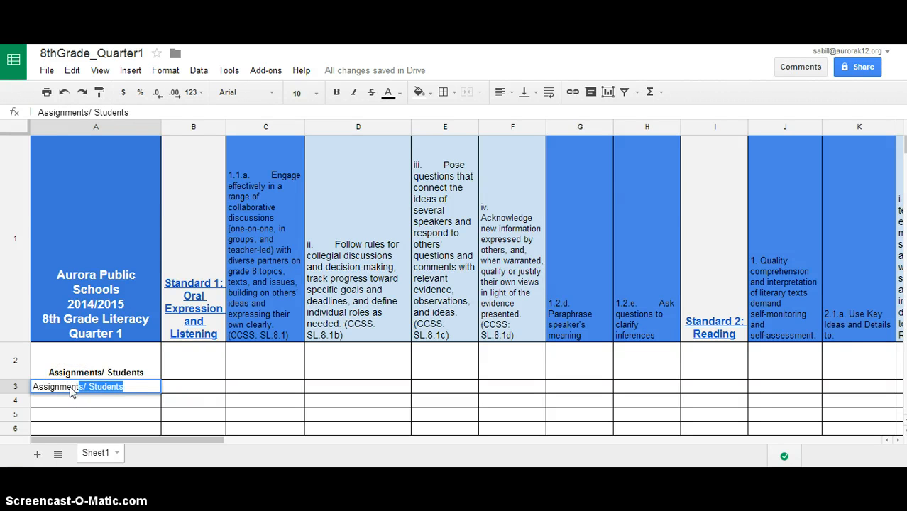
text( Lesson)
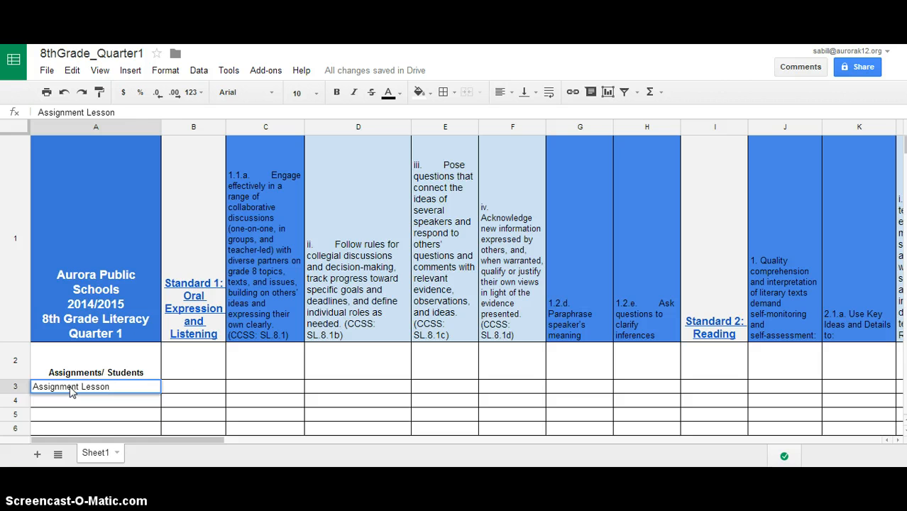
click(245, 387)
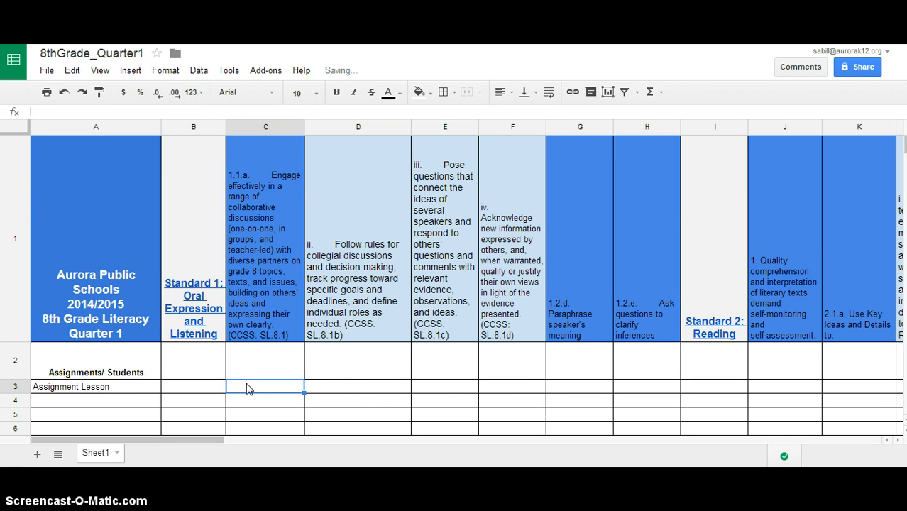
text(x)
click(433, 388)
text(x)
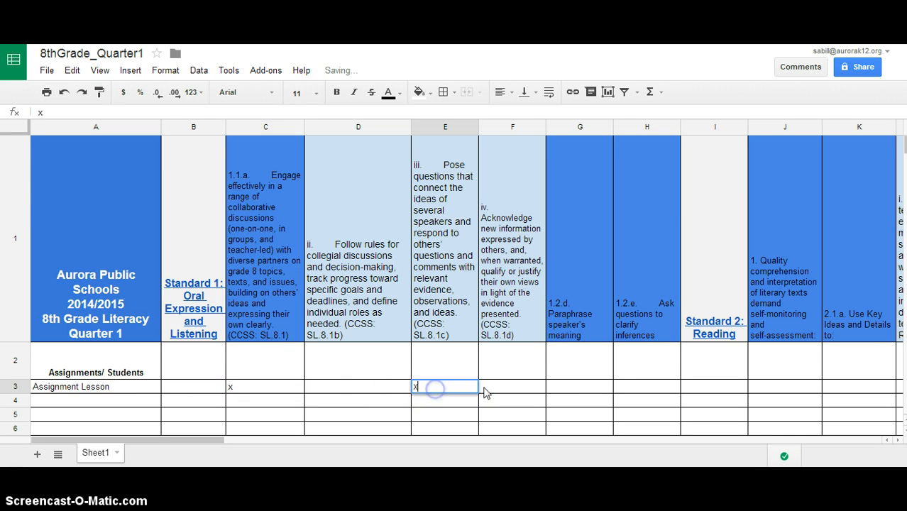
click(567, 388)
text(x)
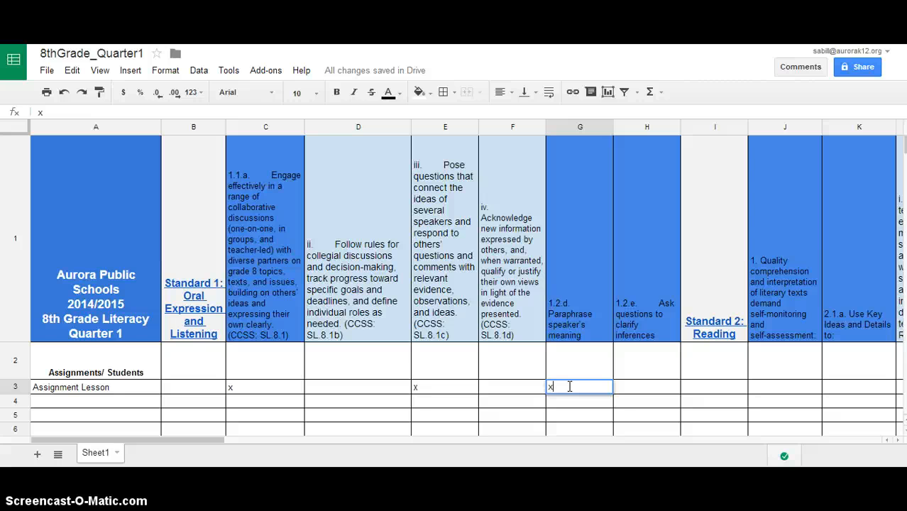
key(BackSpace)
click(446, 384)
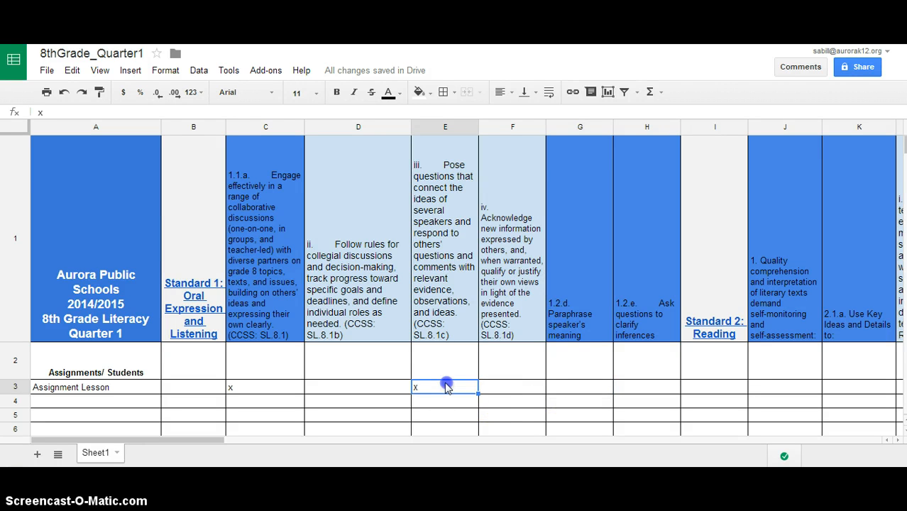
key(BackSpace)
click(258, 387)
key(BackSpace)
click(131, 386)
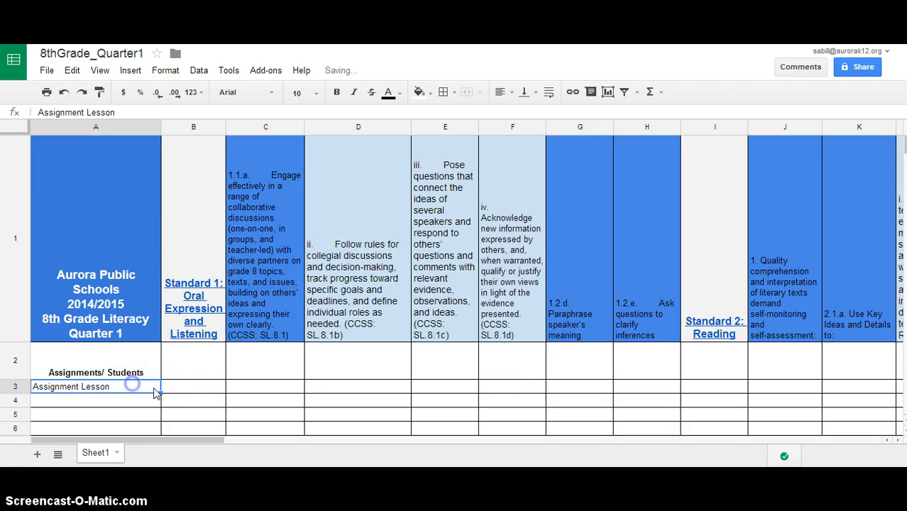
key(BackSpace)
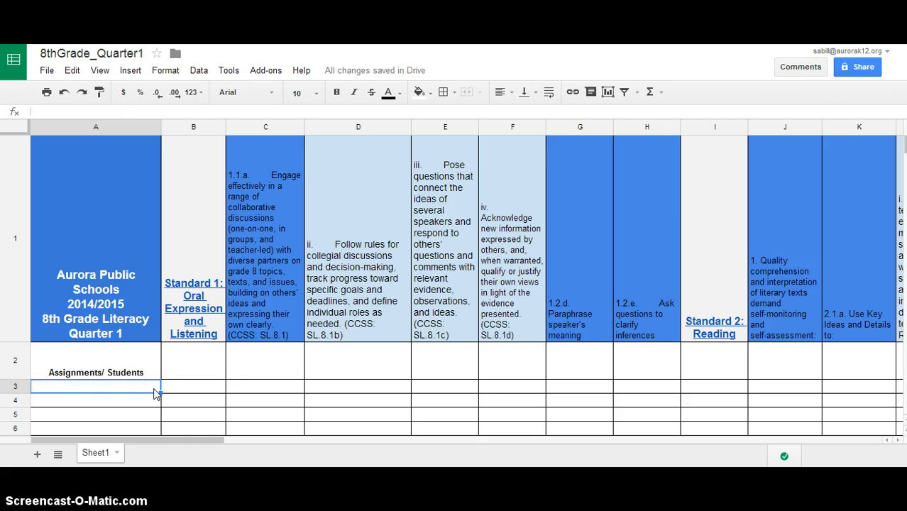
Step: Enter the student's name, last name first, in cell A3 and select C3
click(135, 387)
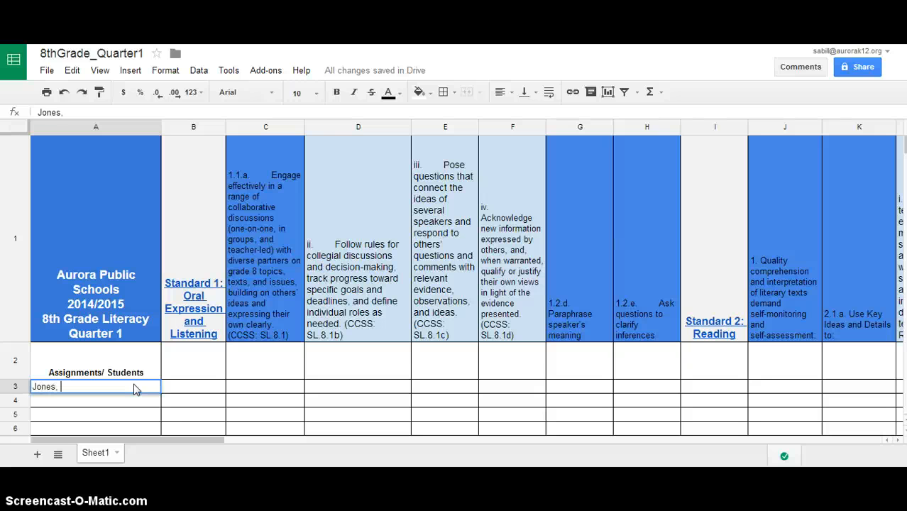
click(98, 401)
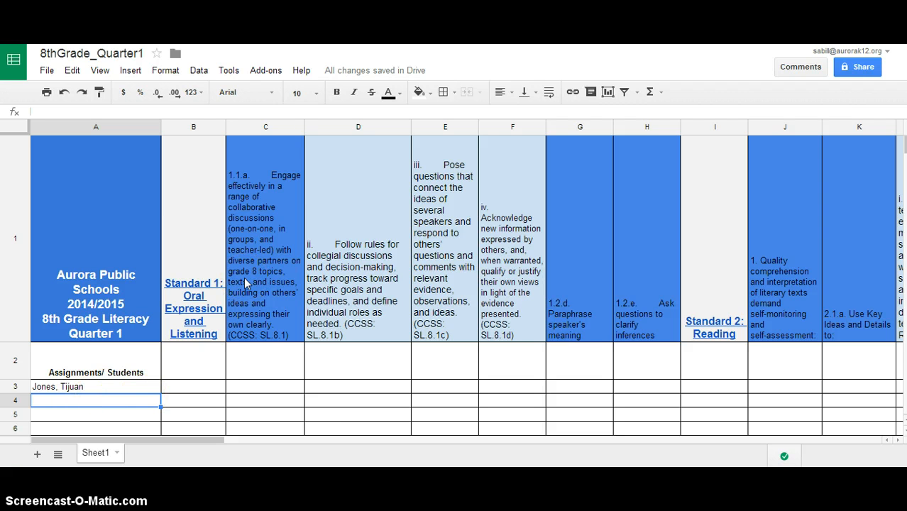
click(259, 386)
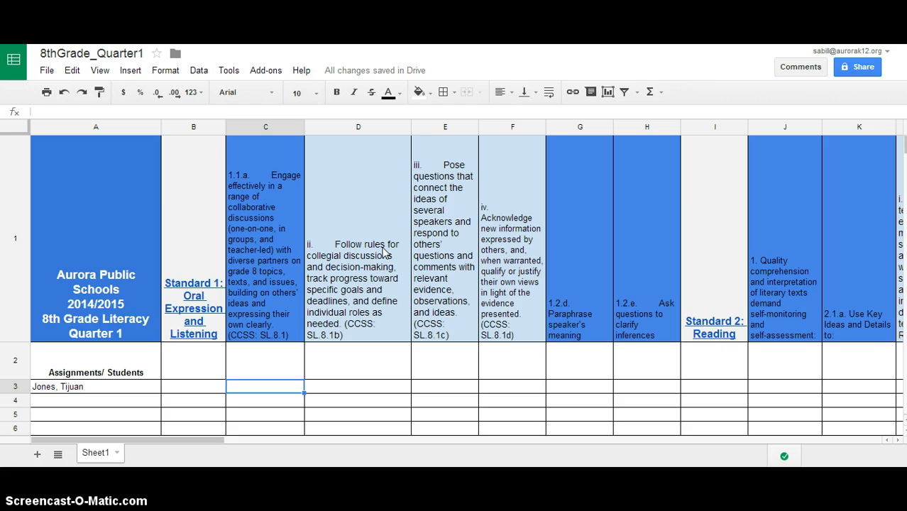
Step: Fill cell C3 green, after trying red and yellow fills
click(430, 92)
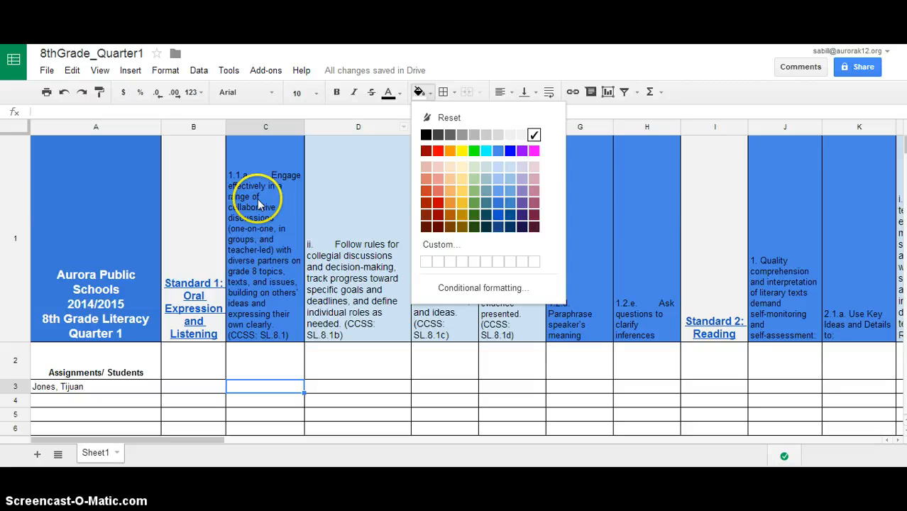
click(438, 150)
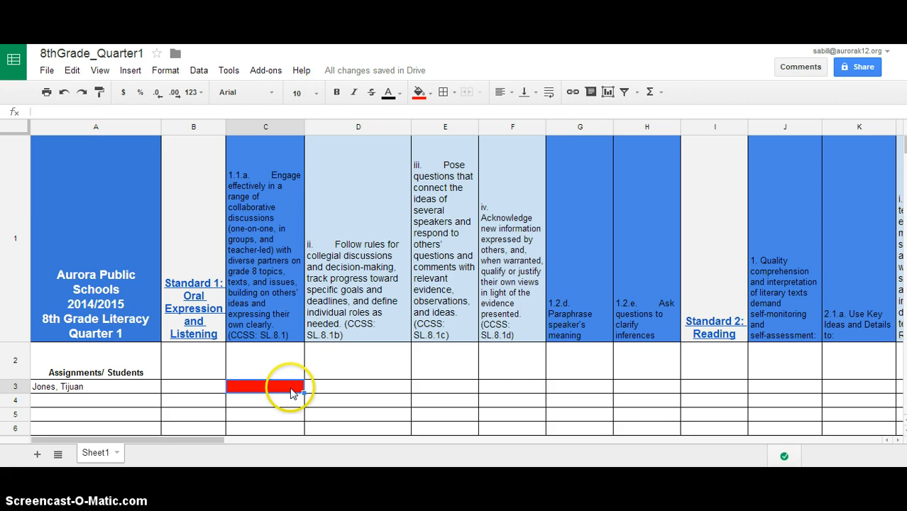
click(423, 92)
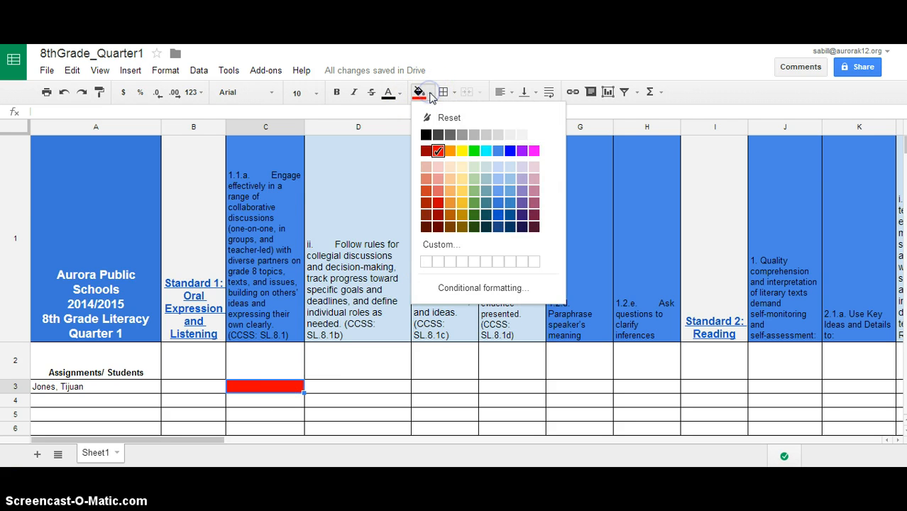
click(462, 151)
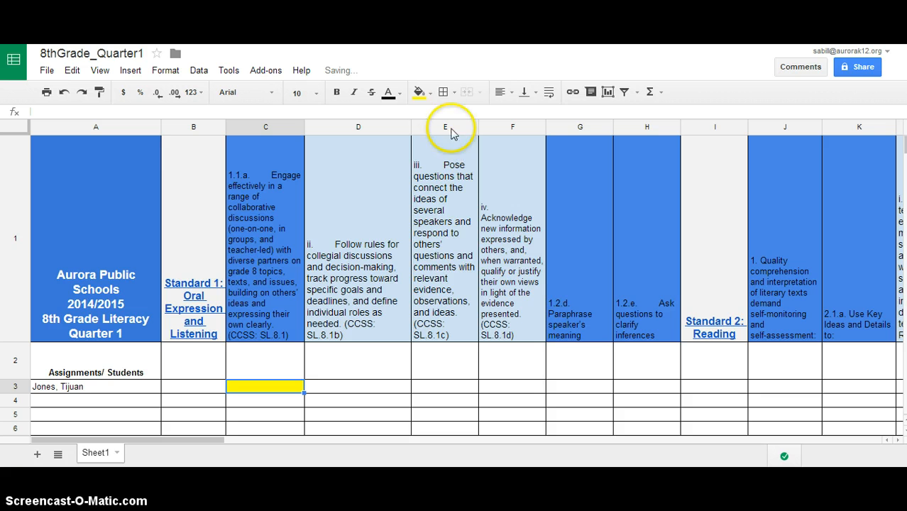
click(421, 94)
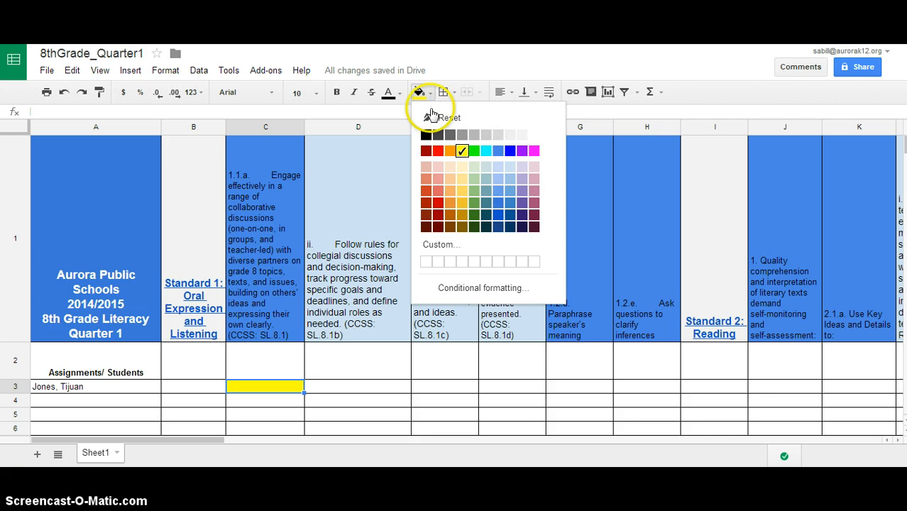
click(476, 152)
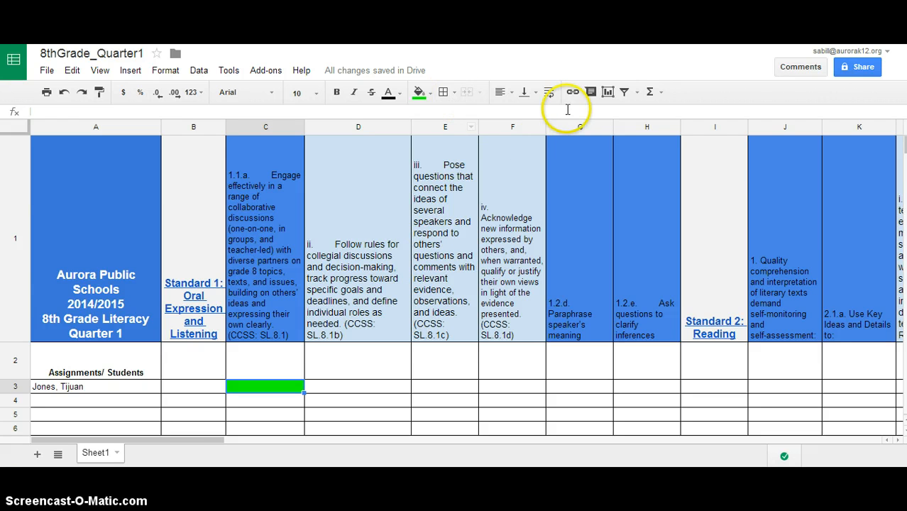
Step: Add a comment to C3 noting the student completed work independently without support
right_click(257, 391)
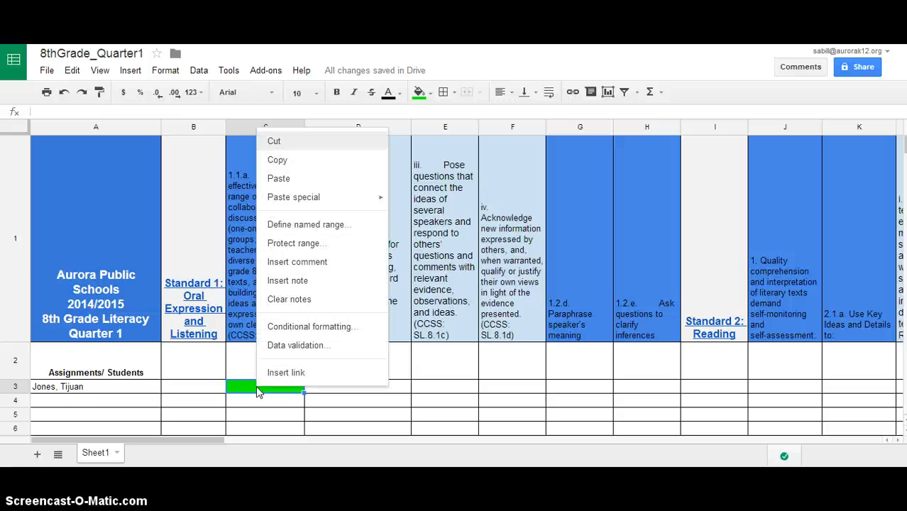
click(294, 261)
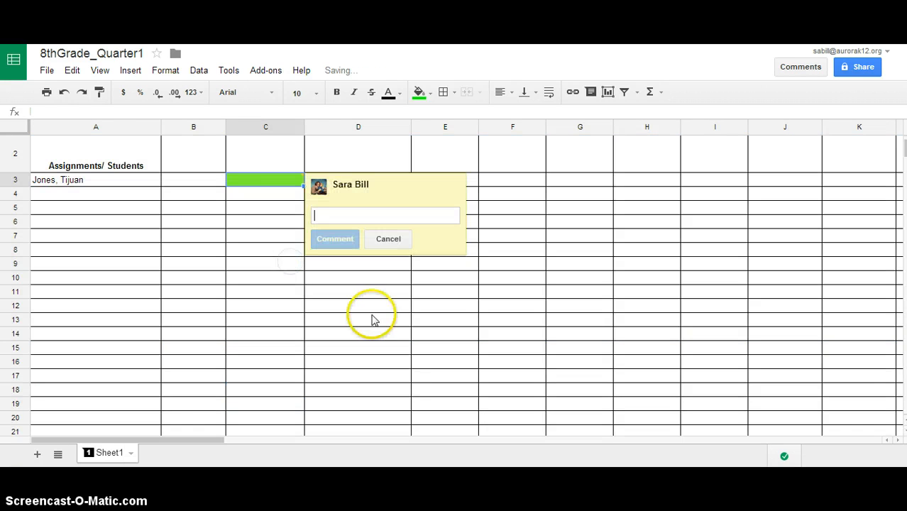
click(346, 218)
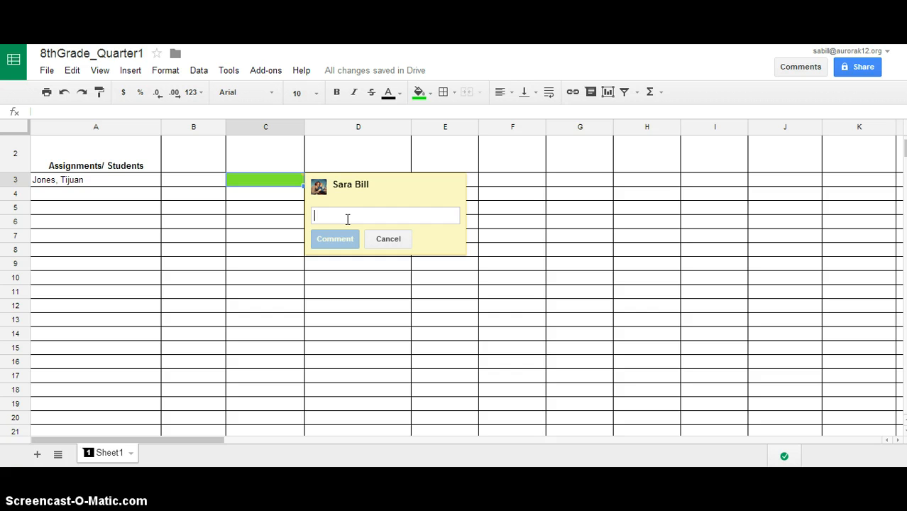
text(Today I)
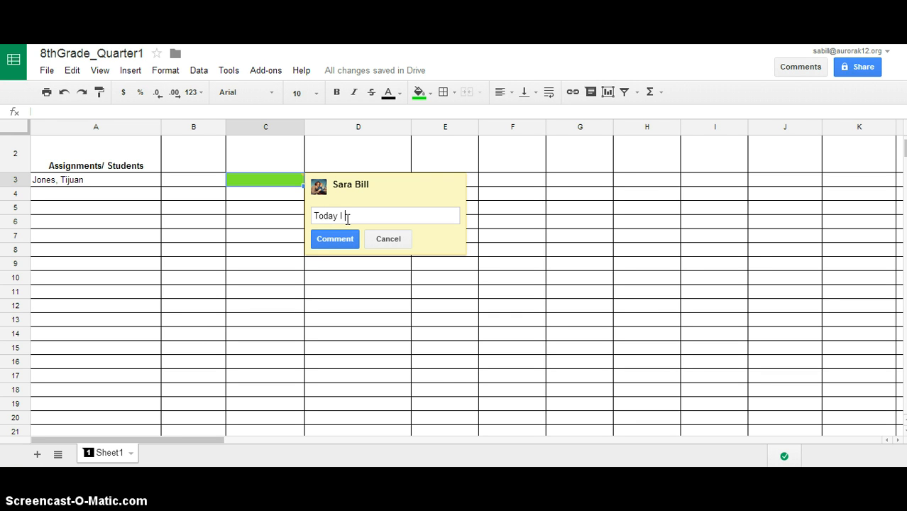
text( witness Tijuan complete)
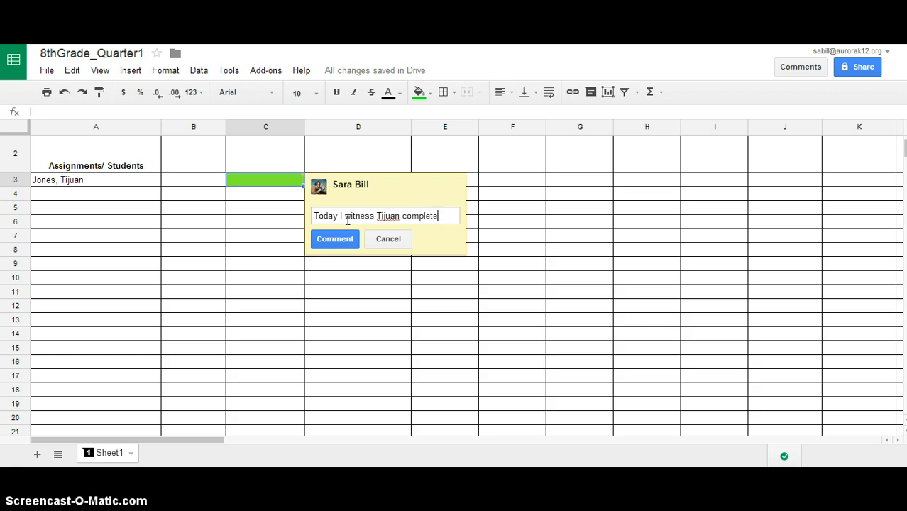
key(BackSpace)
text(ing work in)
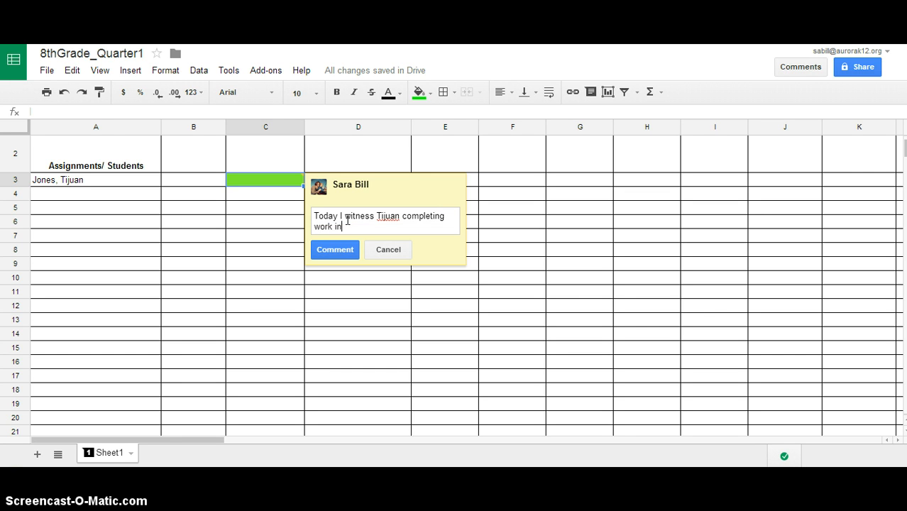
text(dependently without support)
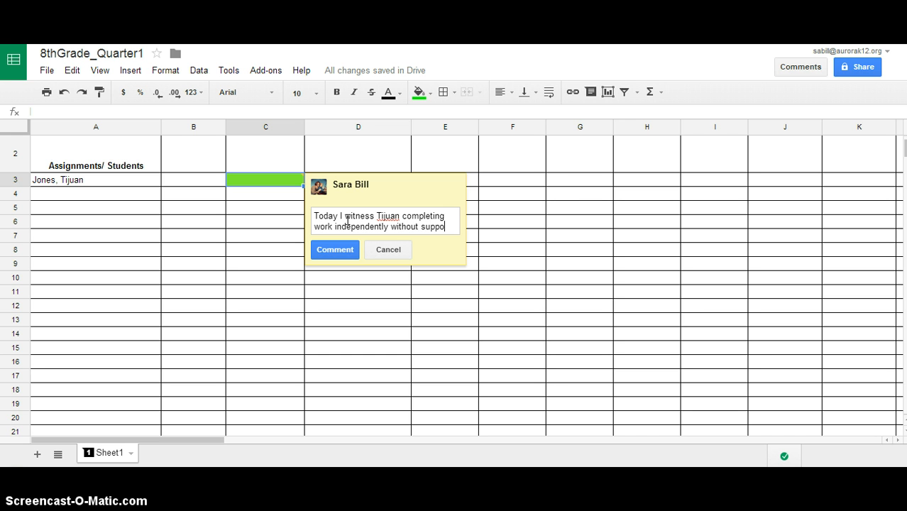
click(334, 249)
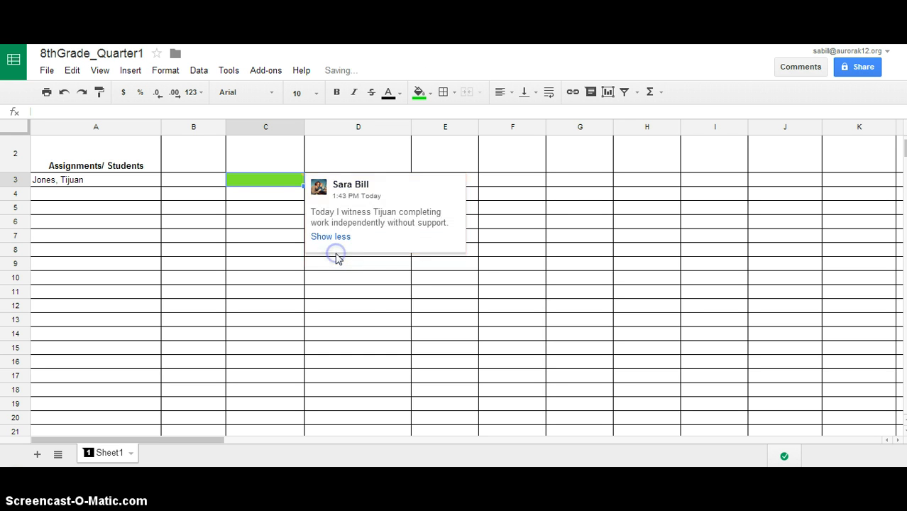
Step: Reselect C3 to check the posted comment, then close it to reveal the green fill
click(386, 325)
click(268, 173)
click(266, 193)
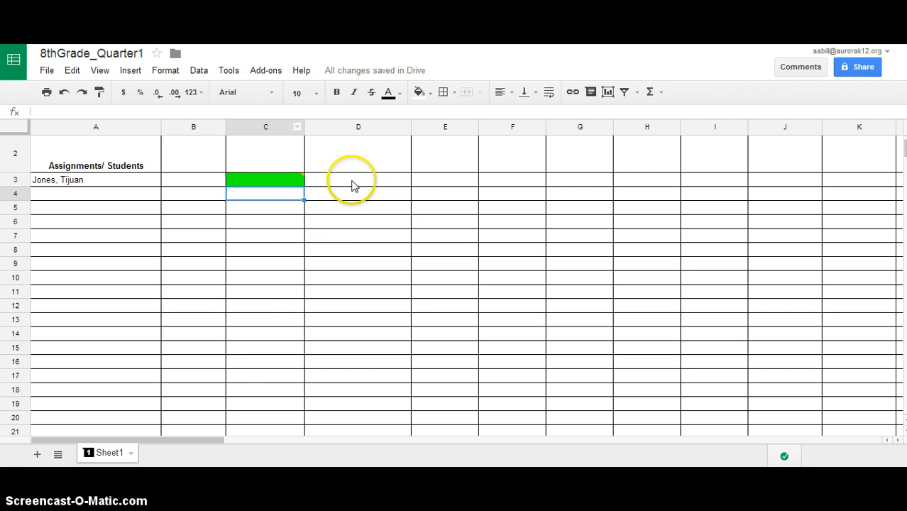
Step: Follow the Standard 1: Oral Expression and Listening link in B1 to the unpacked standards document
scroll(472, 275, up, 3)
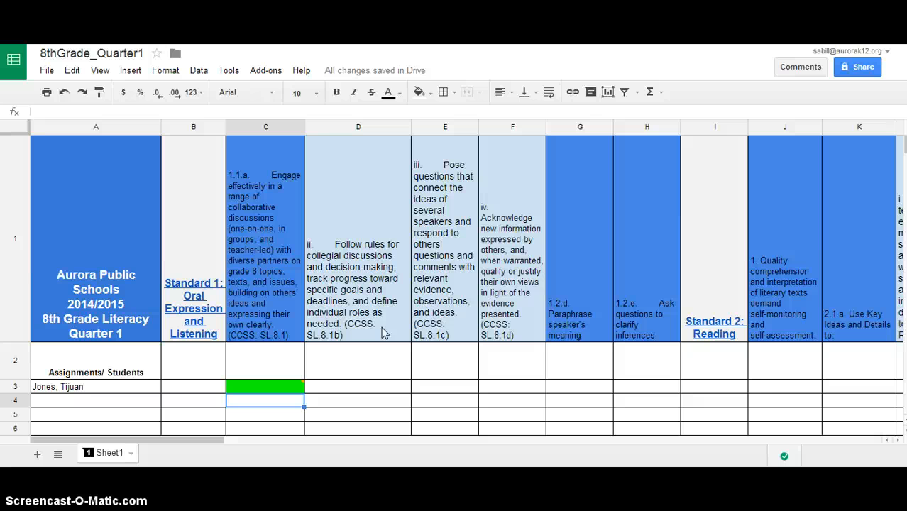
click(193, 287)
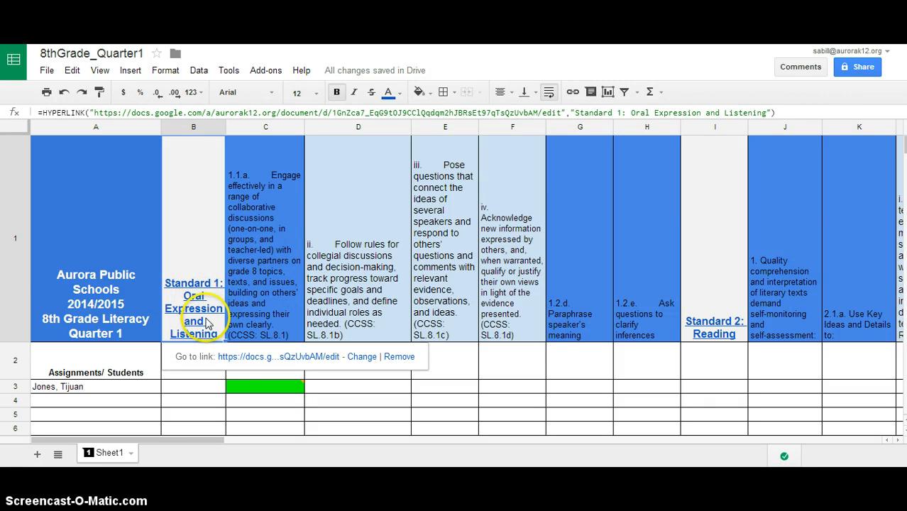
click(239, 358)
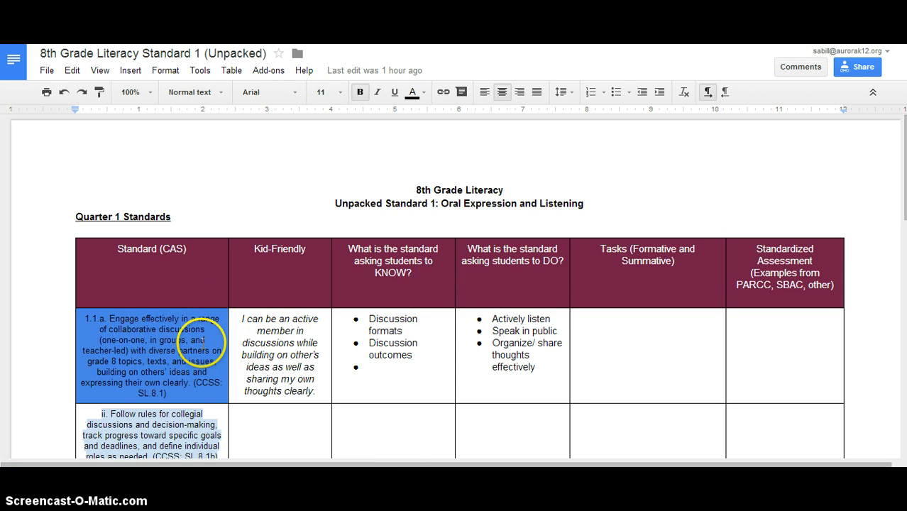
scroll(154, 363, down, 2)
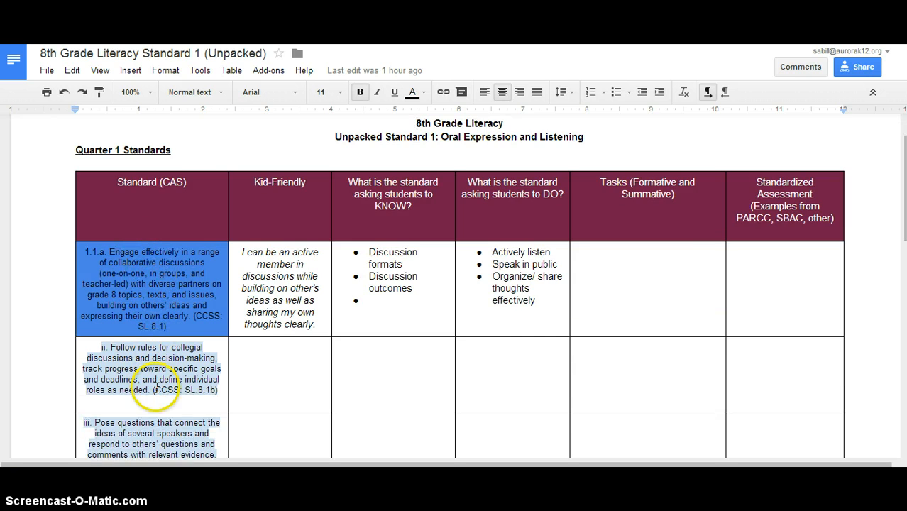
scroll(183, 248, up, 2)
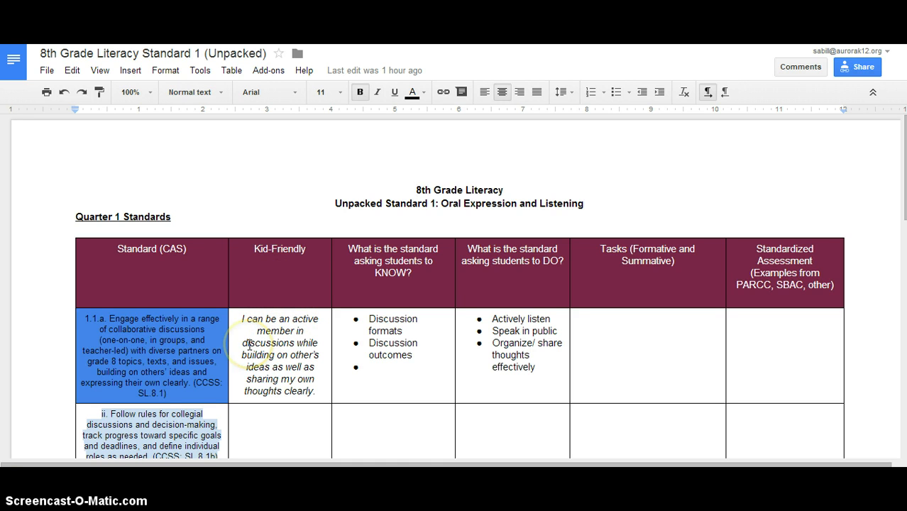
click(217, 351)
click(288, 331)
click(620, 323)
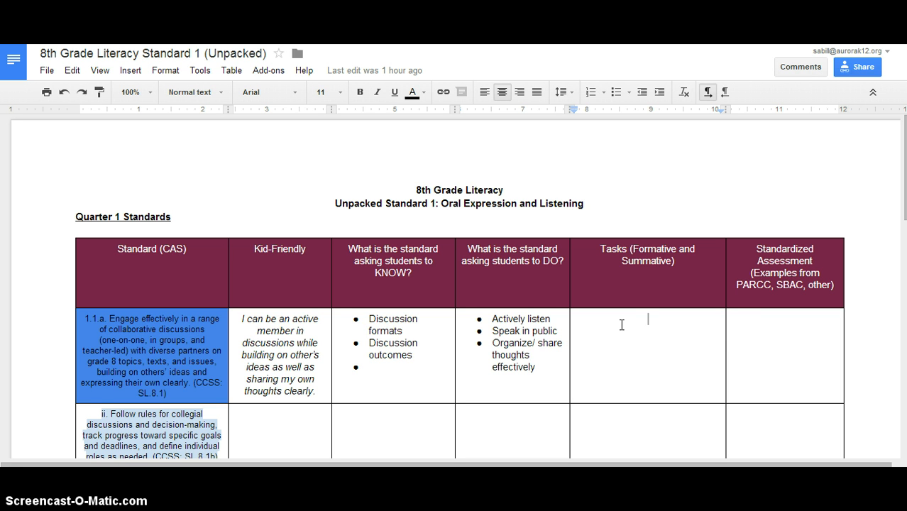
click(764, 320)
Step: In the group's Resources, open the Common Core Writing Collaboration collection
key(ctrl+shift+Tab)
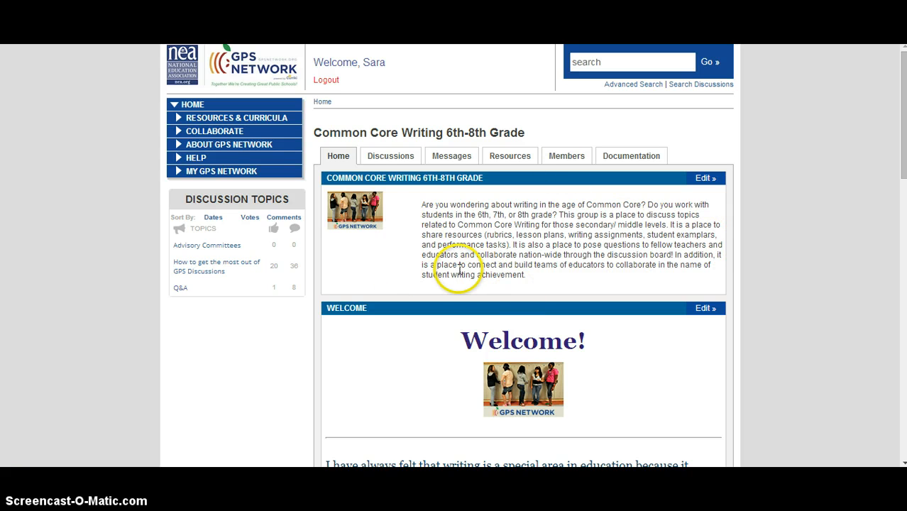
click(510, 156)
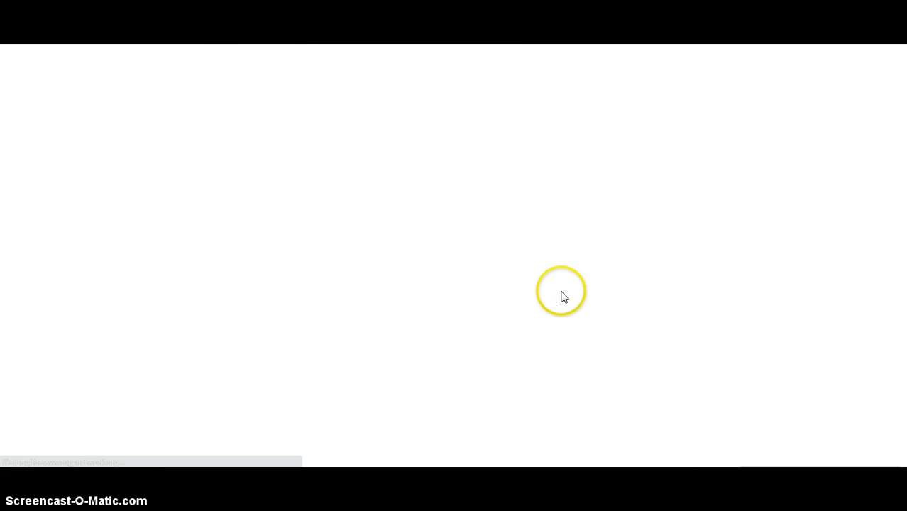
scroll(537, 298, down, 2)
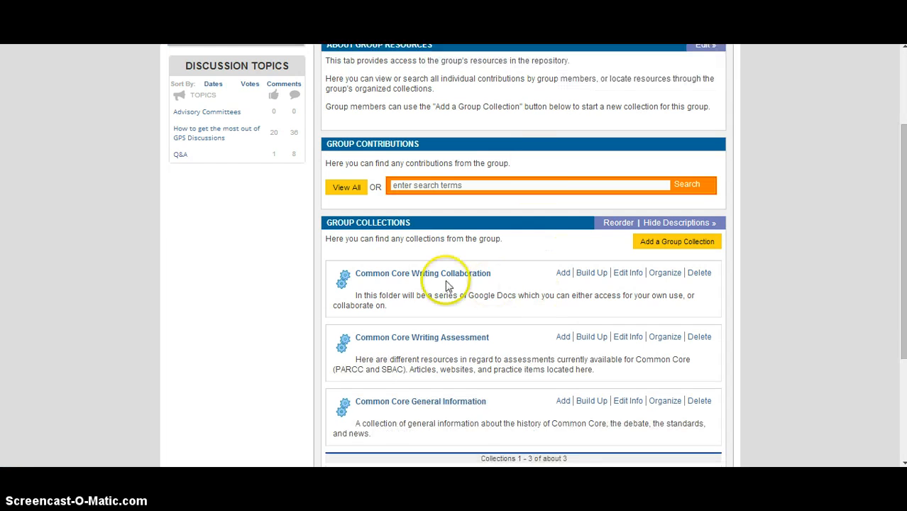
mouse_move(452, 281)
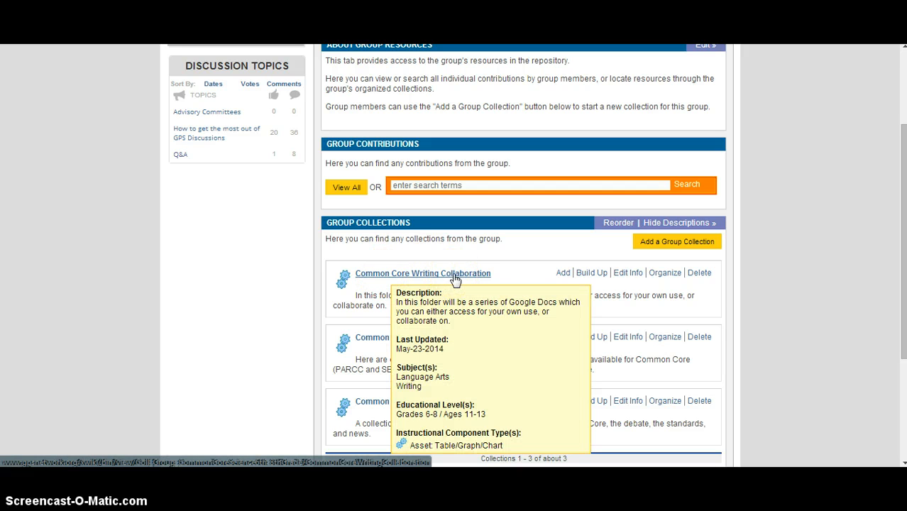
click(455, 280)
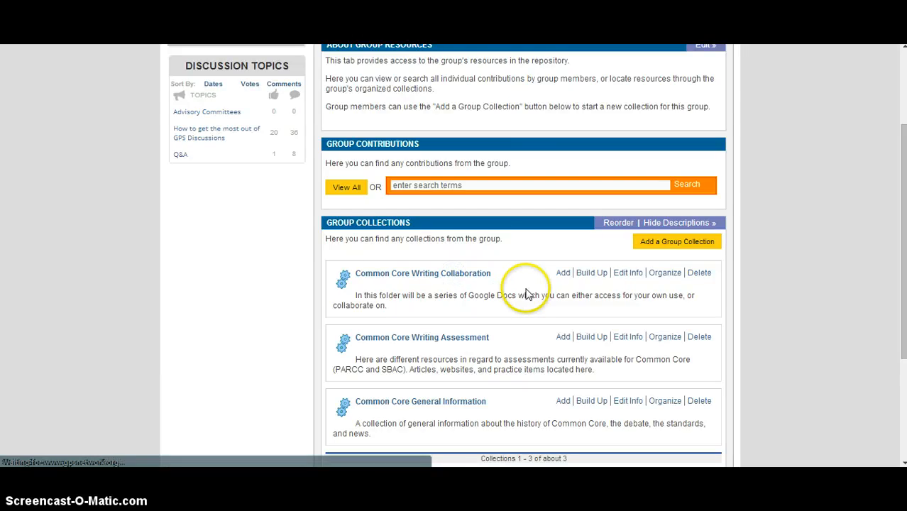
Step: Open the Aurora Public Schools 8th Grade Literacy Quarter 1 Monitoring Notes resource
scroll(596, 298, down, 1)
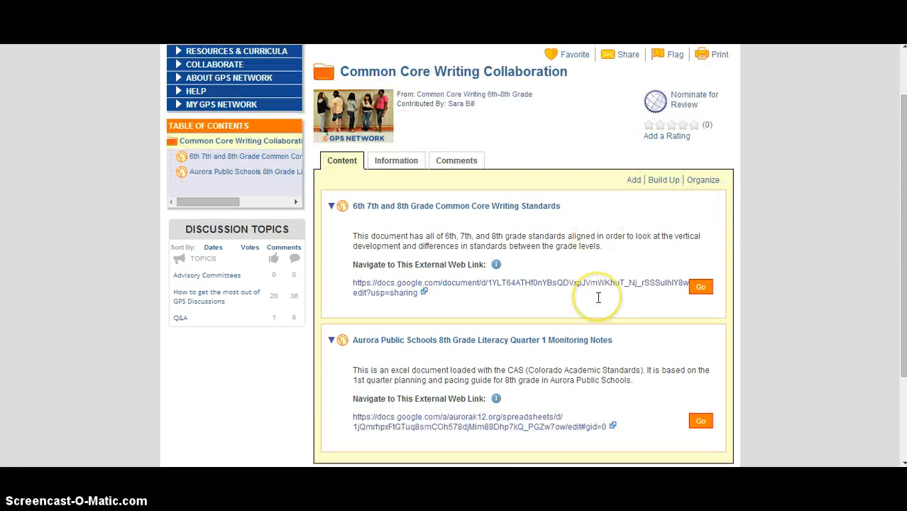
mouse_move(580, 348)
scroll(581, 347, down, 1)
mouse_move(403, 282)
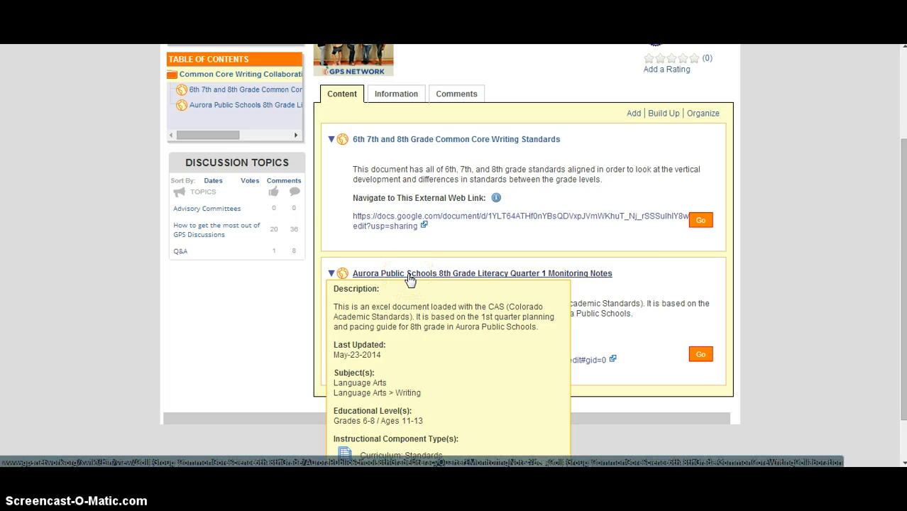
click(409, 278)
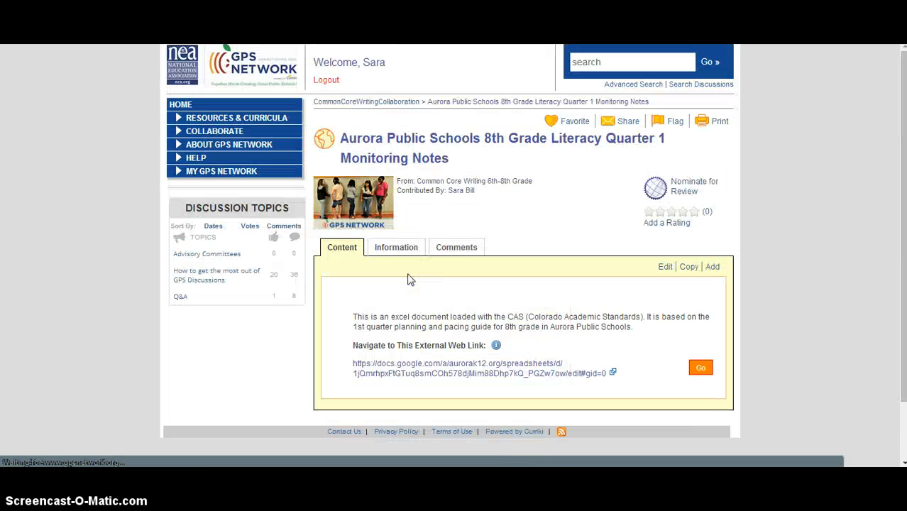